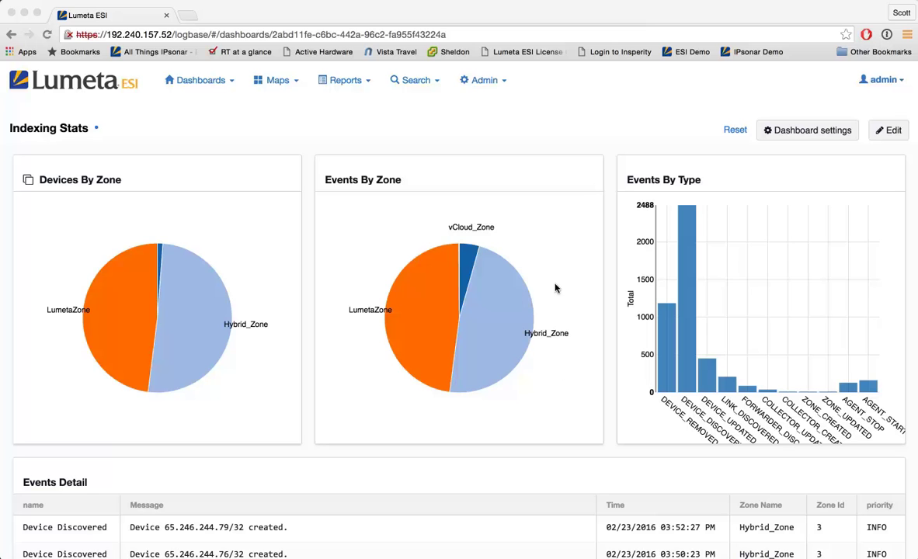
- Open the Admin menu in the top navigation bar
click(484, 80)
- Open the Zones page and browse Hybrid_Zone's networks and custom attributes, ending on collectors
click(487, 110)
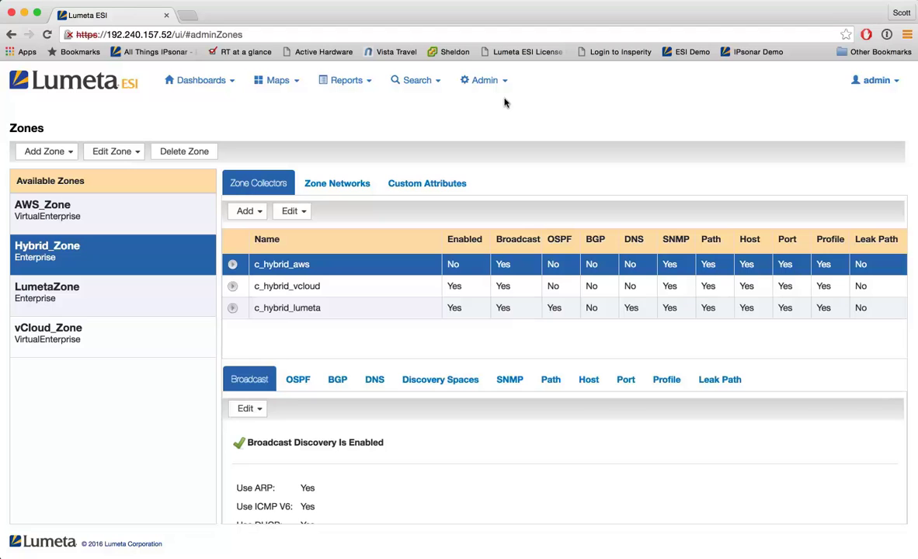
click(347, 187)
click(396, 186)
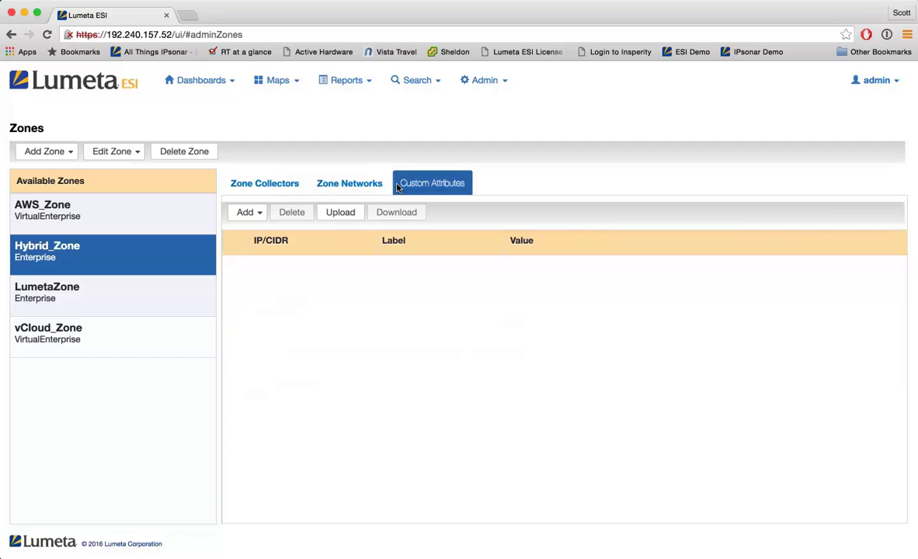
click(283, 185)
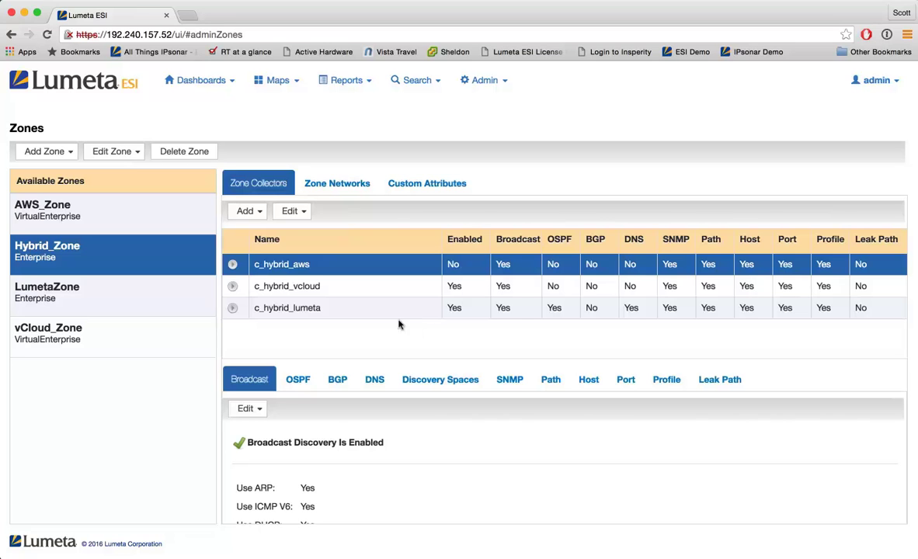
click(256, 217)
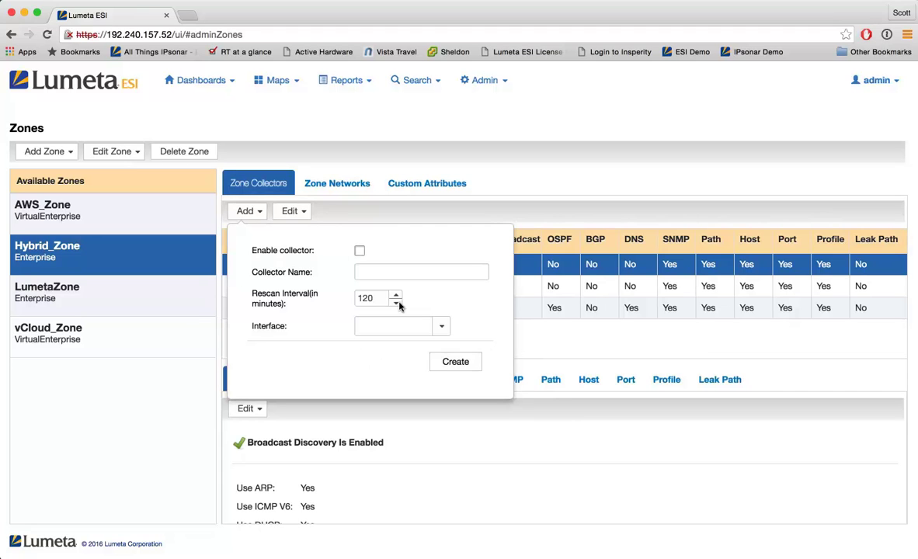
click(575, 339)
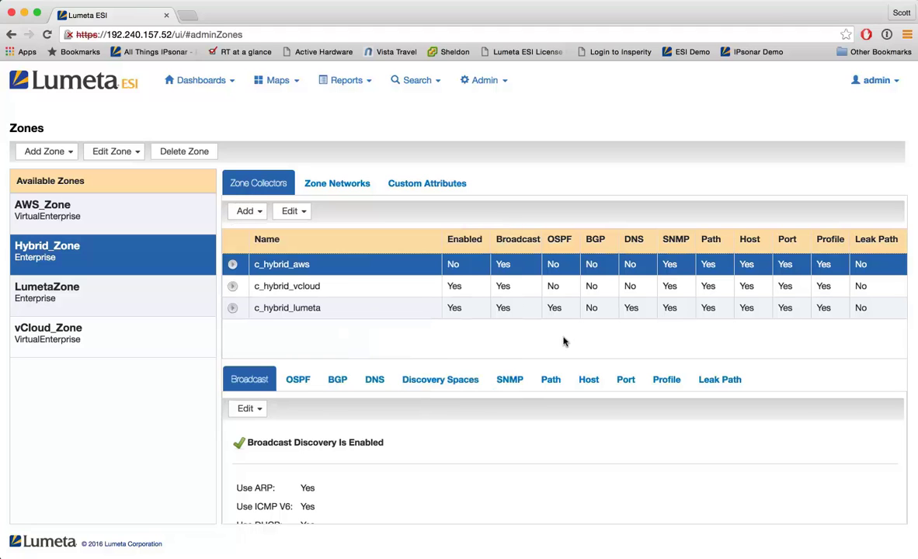
click(258, 415)
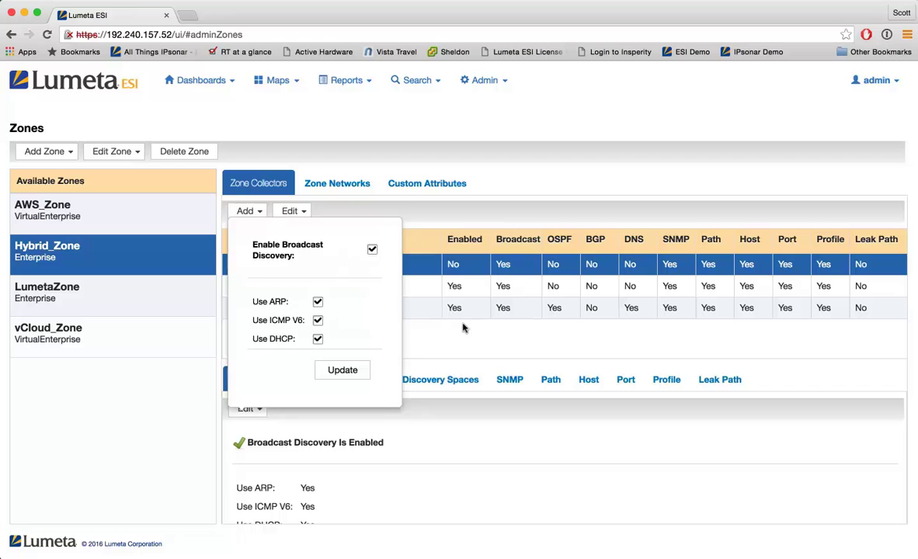
click(427, 302)
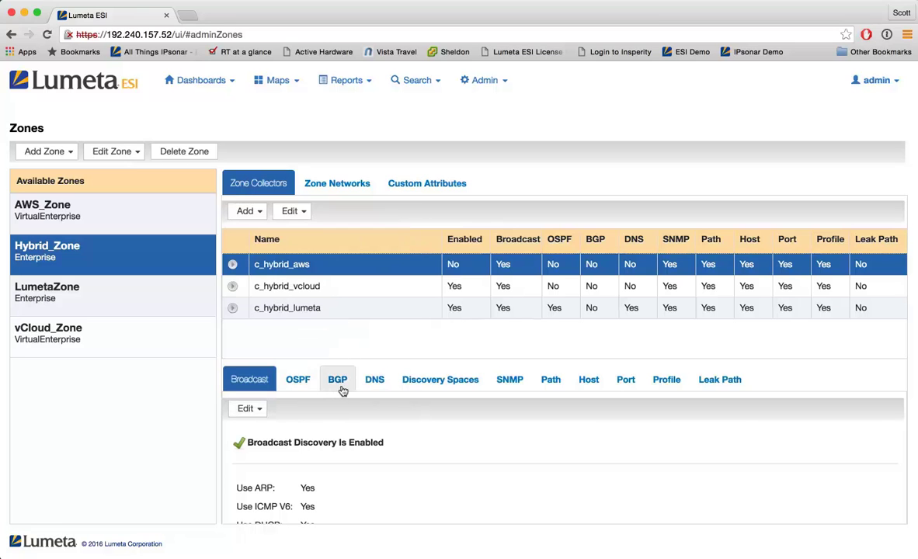
- Browse the Discovery Spaces and SNMP sub-tabs, then open Path Discovery for editing
click(417, 386)
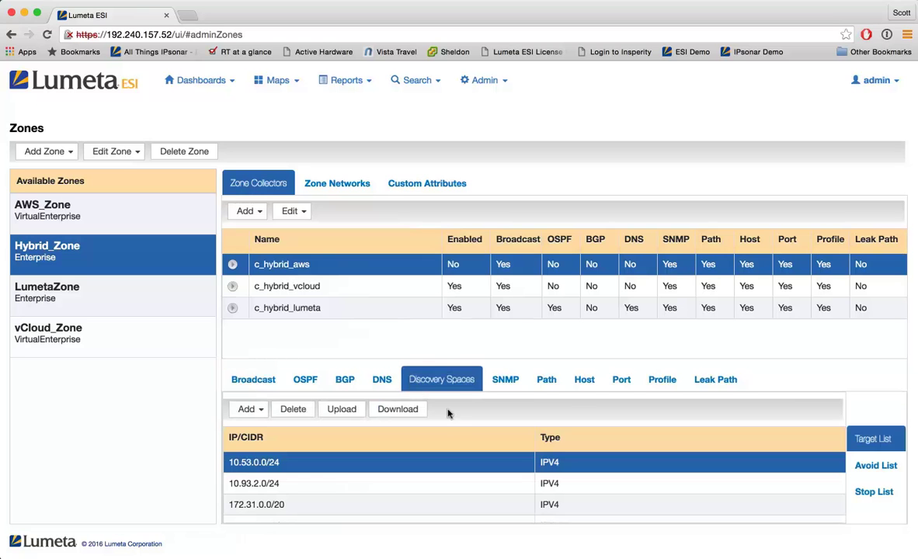
scroll(453, 470, down, 2)
click(453, 470)
click(503, 381)
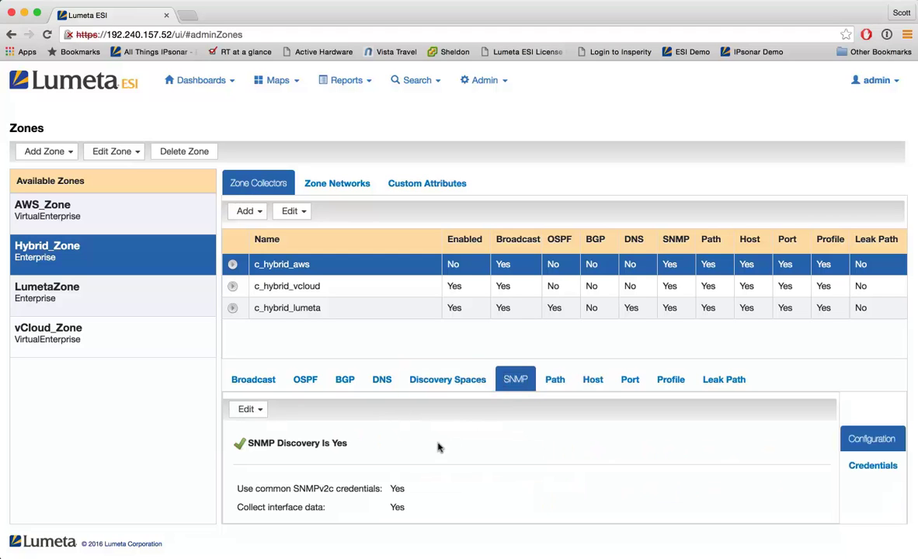
click(555, 378)
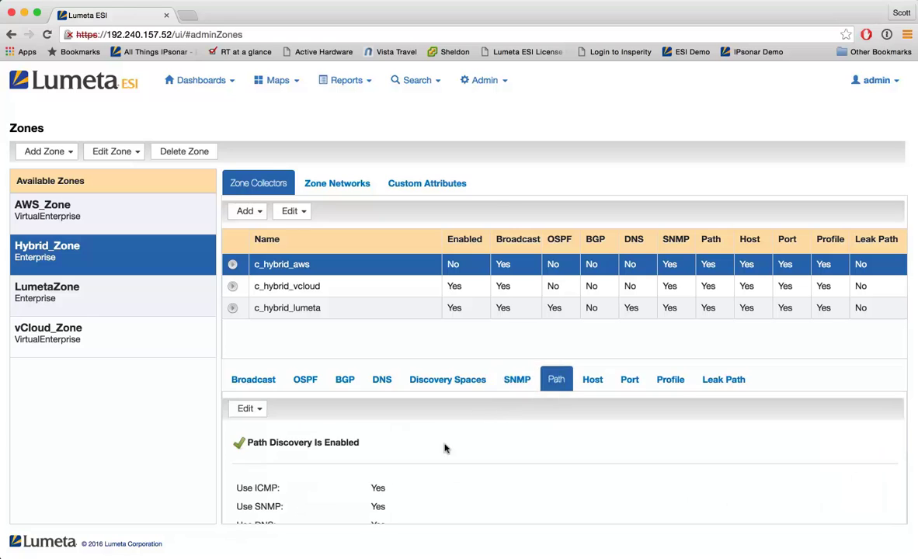
click(248, 409)
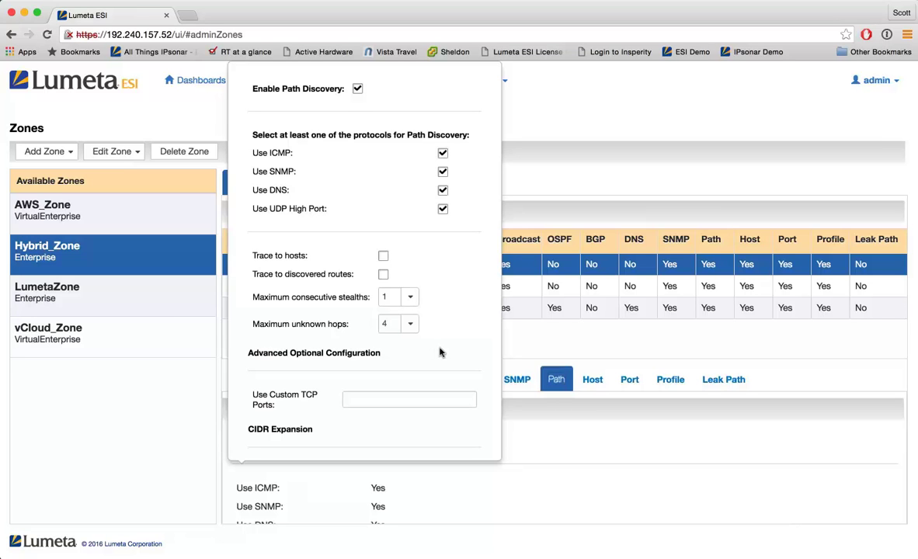
- Open and close the Host and Port edit forms, then view Profile settings (HTTPS 443)
click(600, 391)
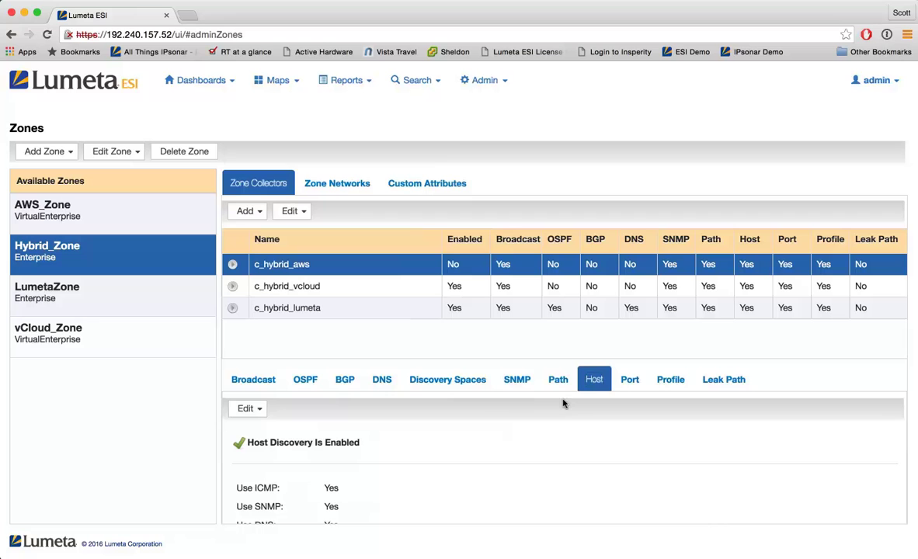
click(260, 415)
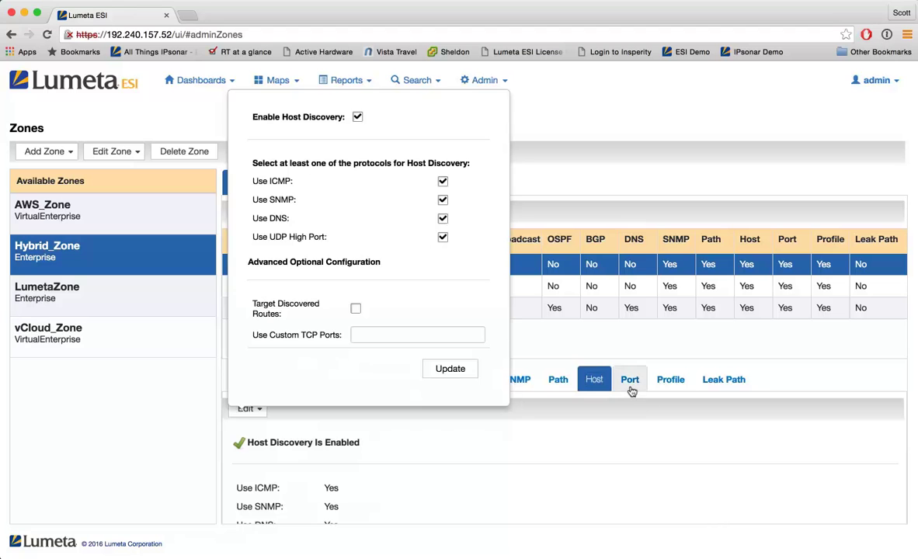
click(631, 382)
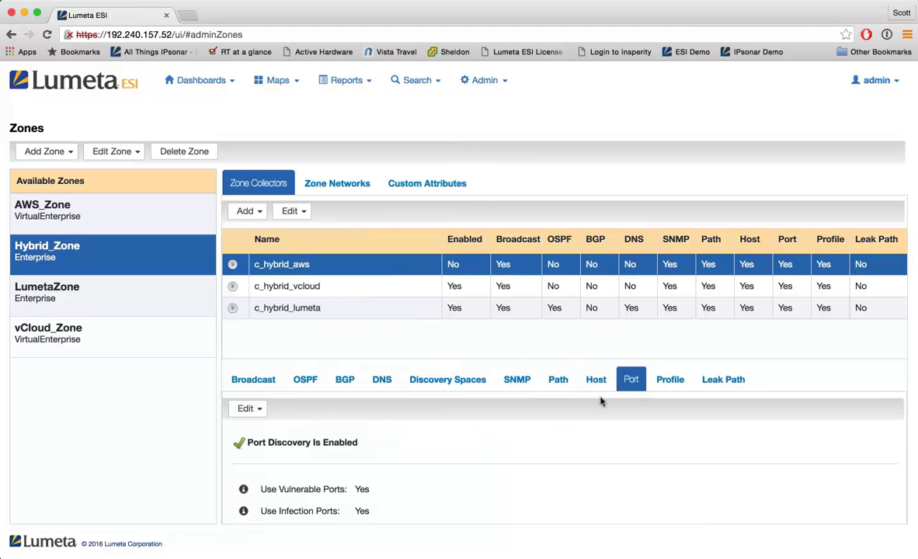
click(238, 415)
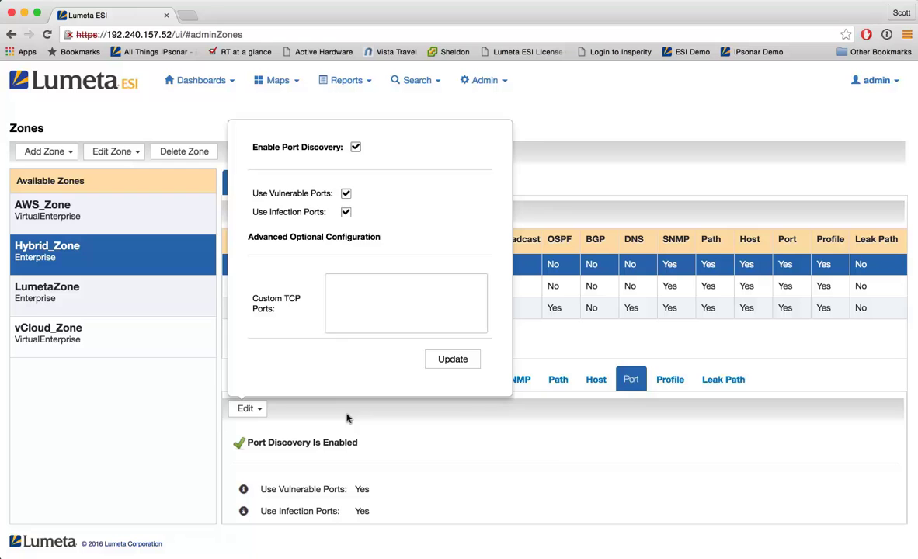
click(556, 472)
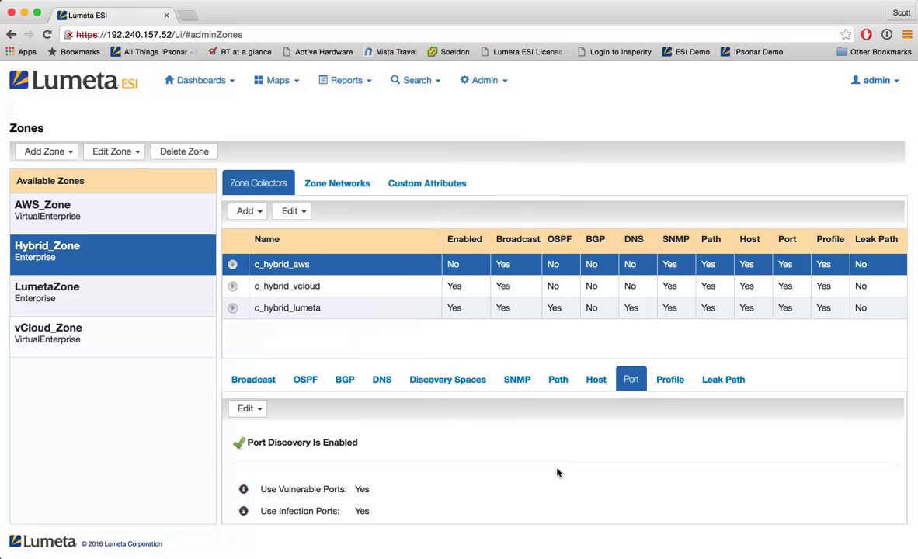
click(668, 379)
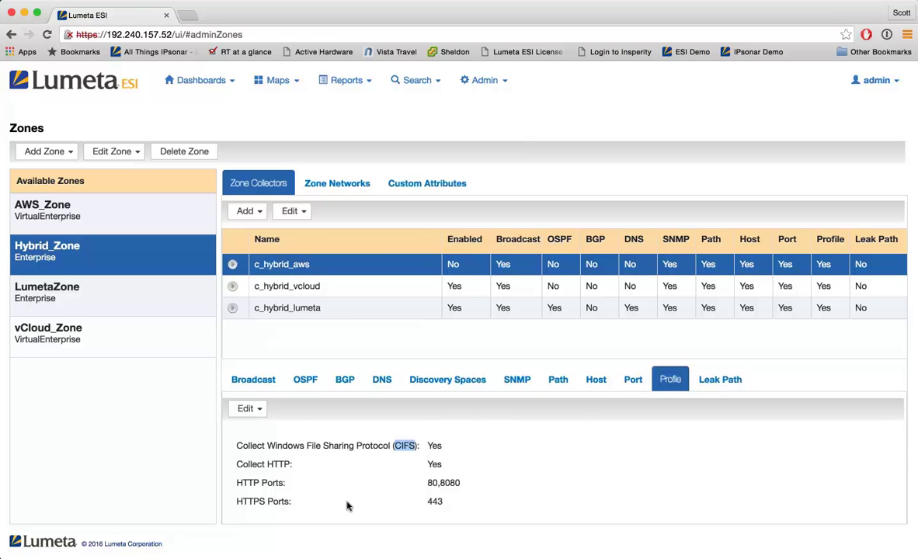
double_click(245, 503)
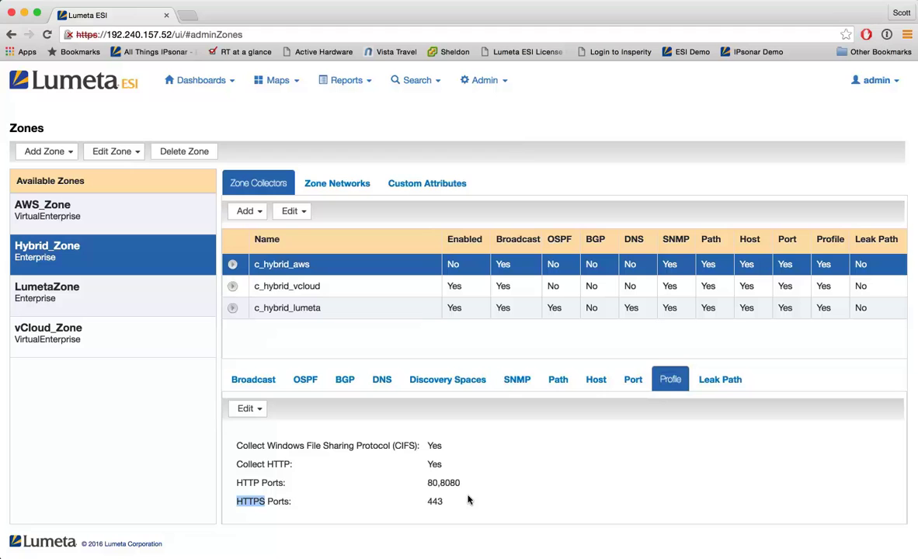
- Switch to the Leak Path sub-tab showing leak path discovery disabled
click(707, 382)
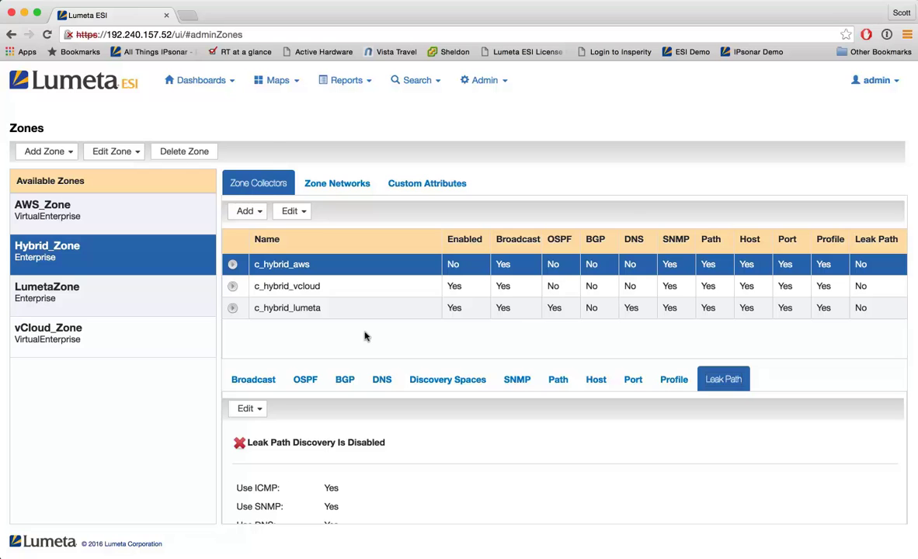
- Open the Indexing Stats dashboard and filter its event details to Hybrid_Zone
click(184, 83)
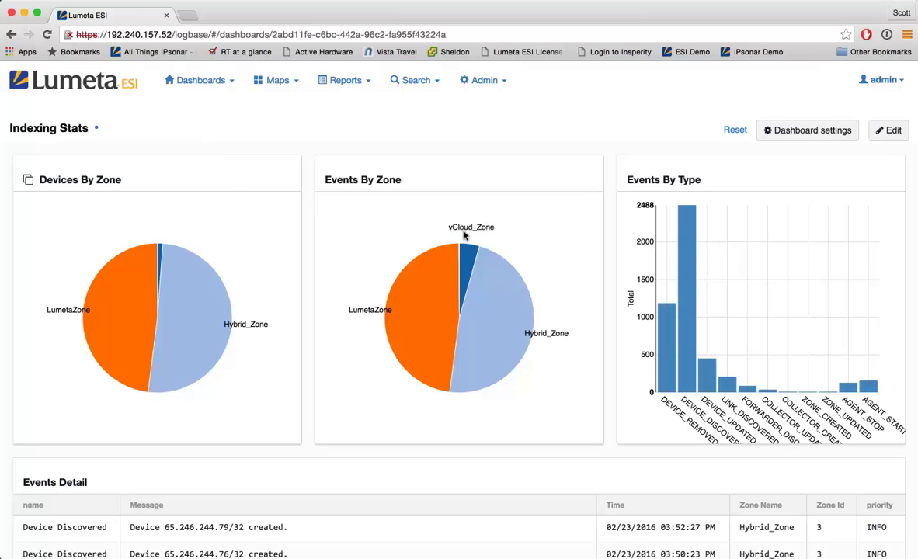
click(497, 294)
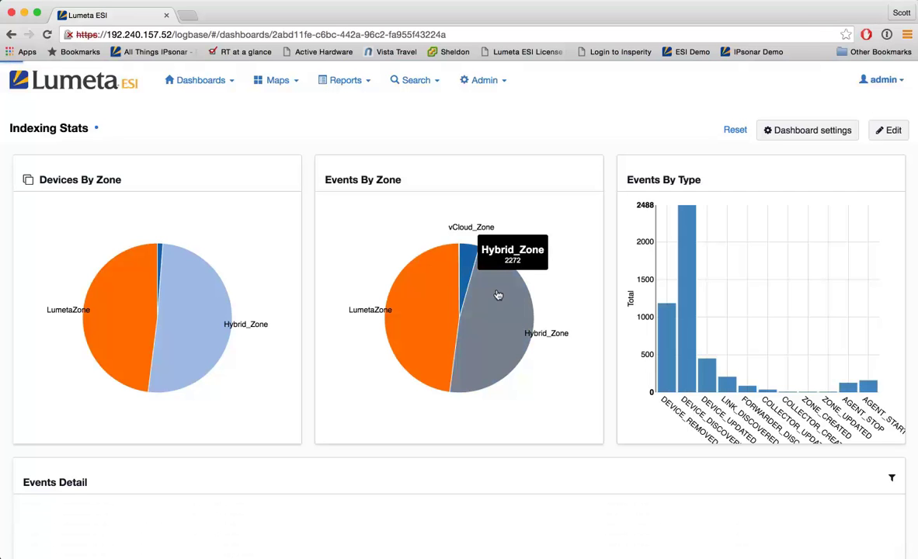
scroll(561, 439, down, 3)
scroll(557, 445, down, 2)
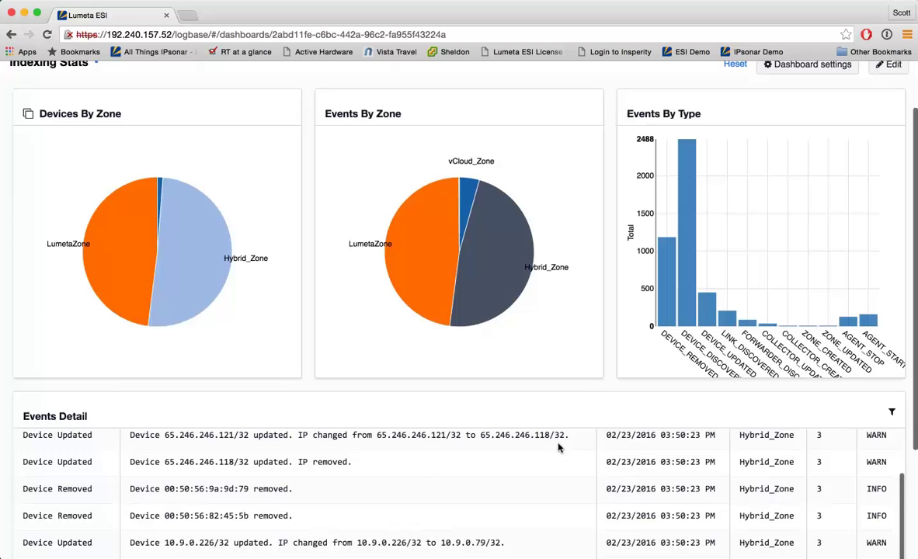
- Scroll through the dashboard and back up to the zone and event-type charts
scroll(550, 459, up, 1)
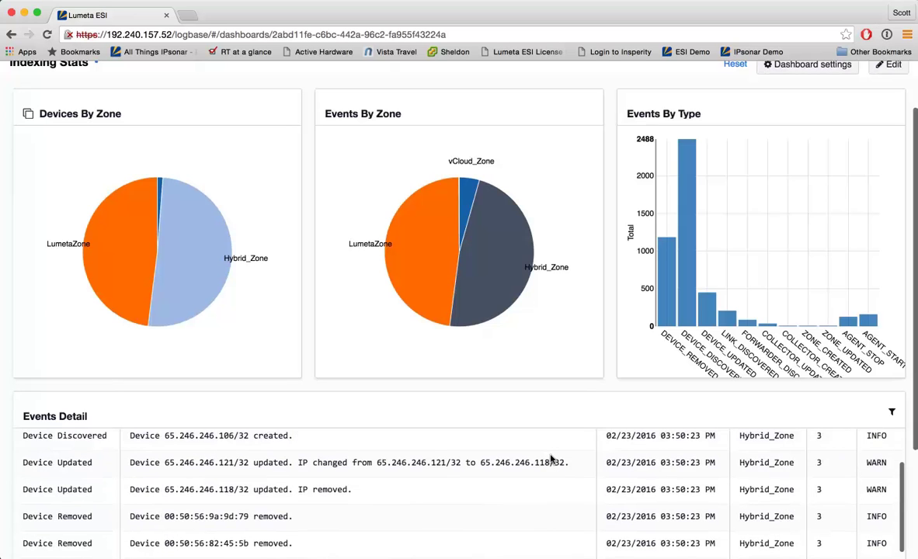
scroll(550, 459, down, 3)
scroll(550, 459, down, 1)
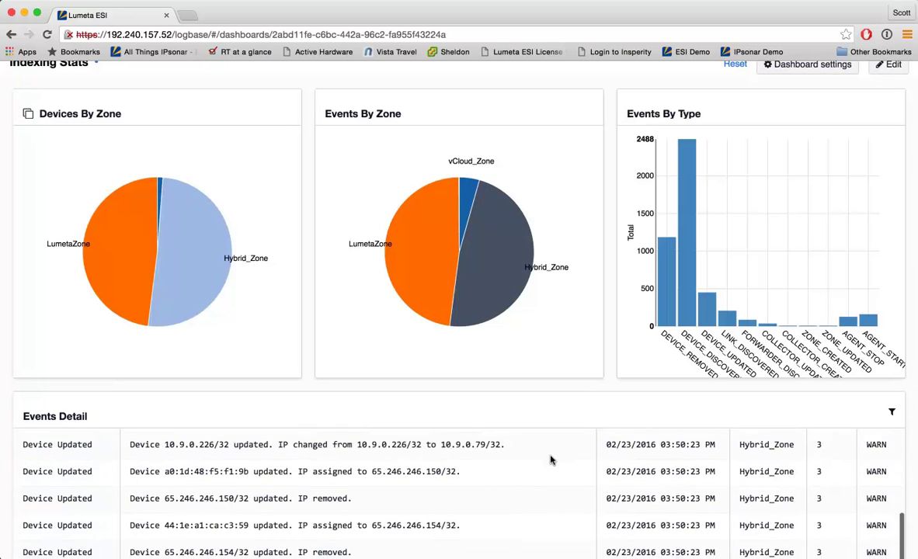
scroll(550, 459, down, 2)
scroll(550, 459, down, 1)
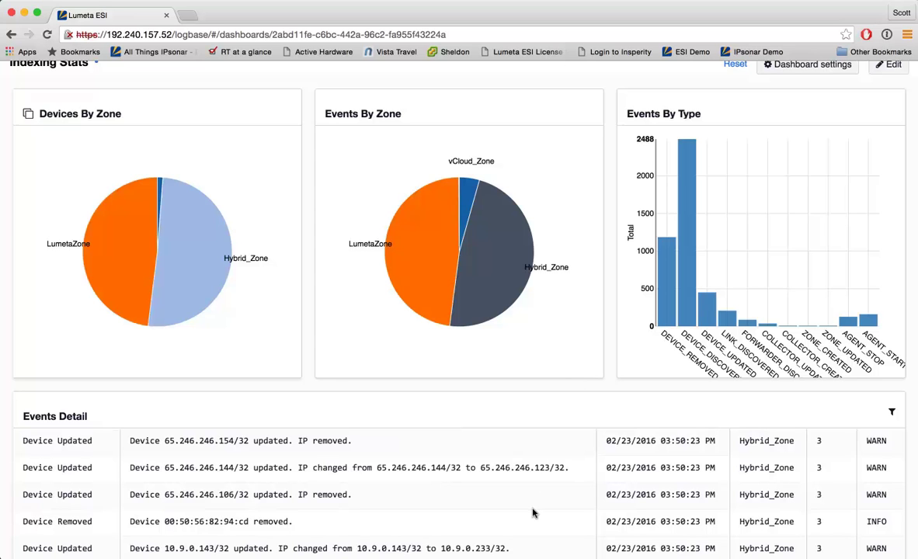
scroll(533, 513, up, 1)
scroll(533, 512, up, 1)
scroll(533, 513, up, 1)
scroll(533, 513, up, 3)
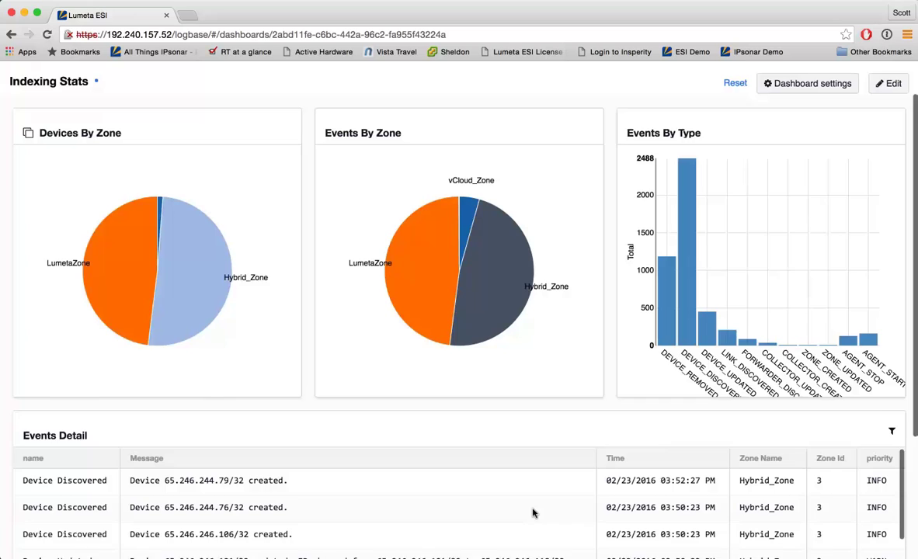
scroll(533, 513, up, 1)
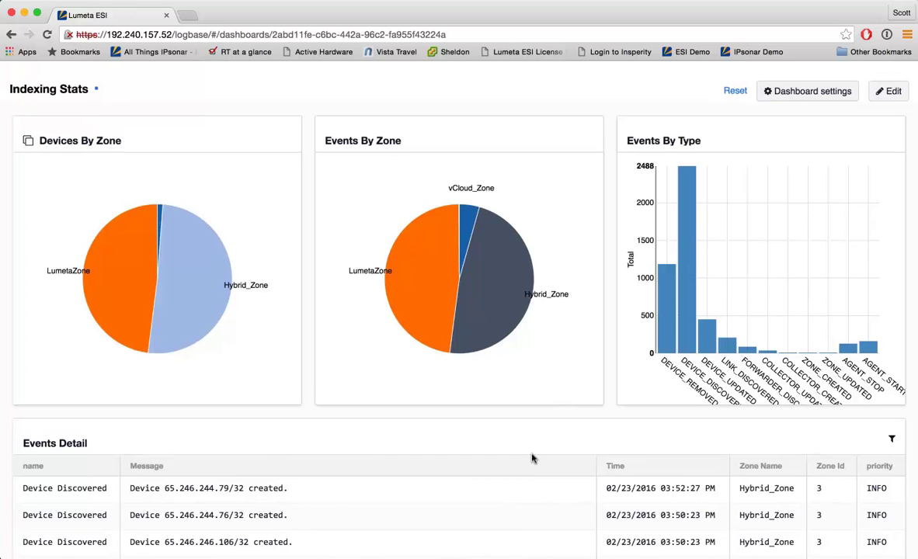
scroll(532, 458, up, 2)
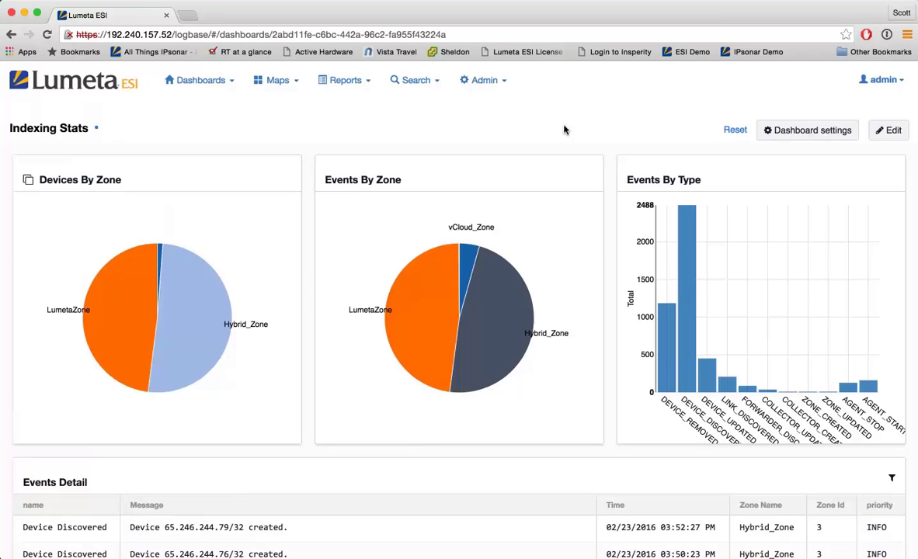
- Open the Hybrid_Zone map, inspect device 152.193.0.97, and expand all attached hosts
click(280, 82)
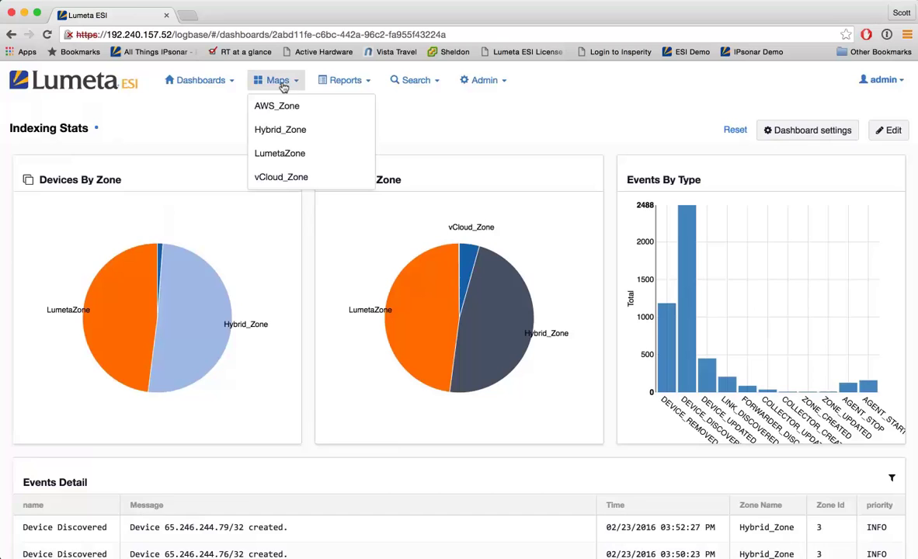
click(292, 139)
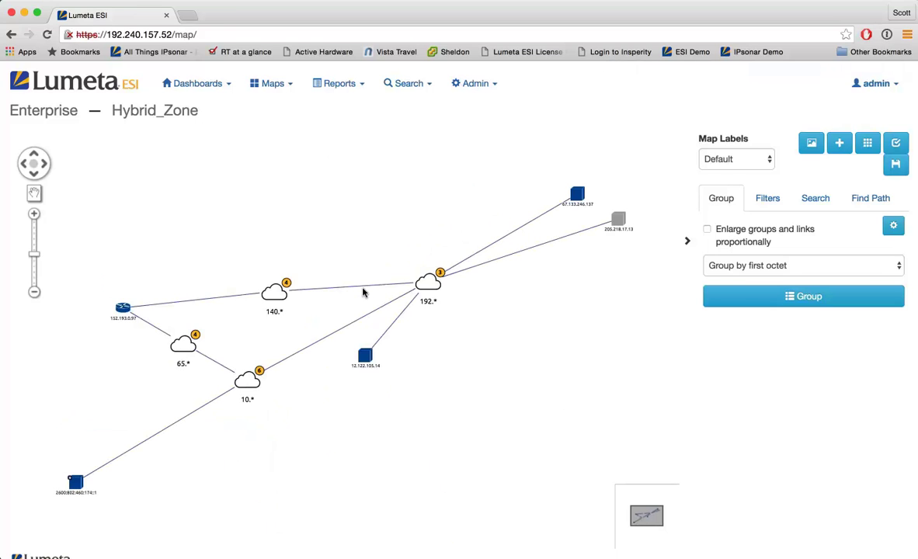
click(123, 309)
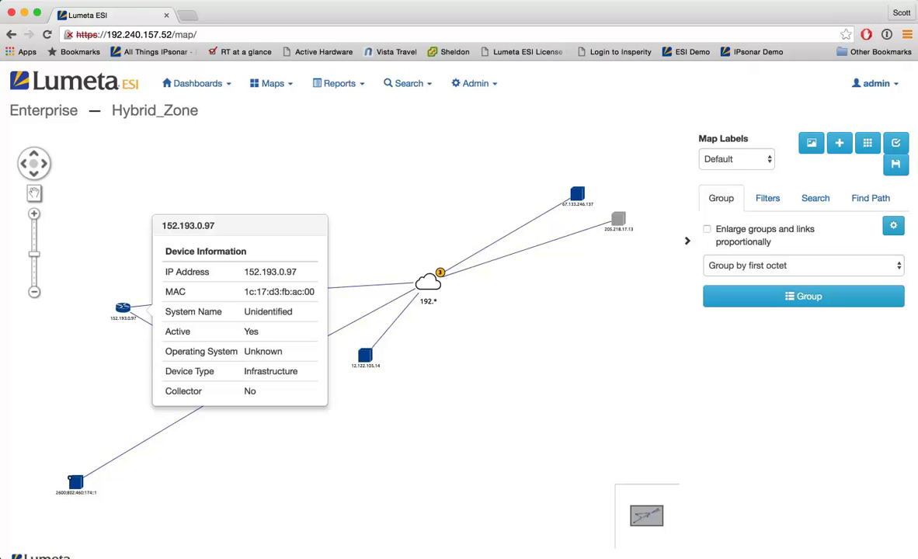
click(893, 225)
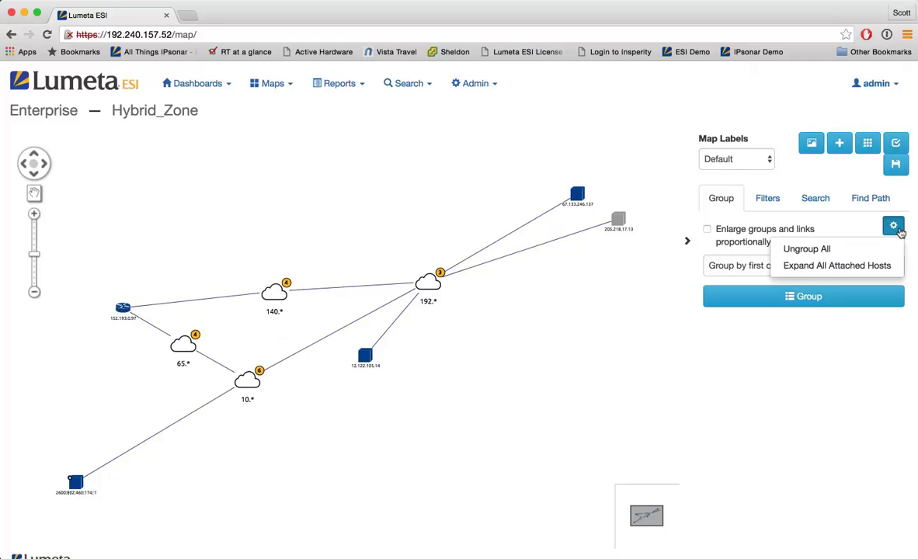
click(858, 264)
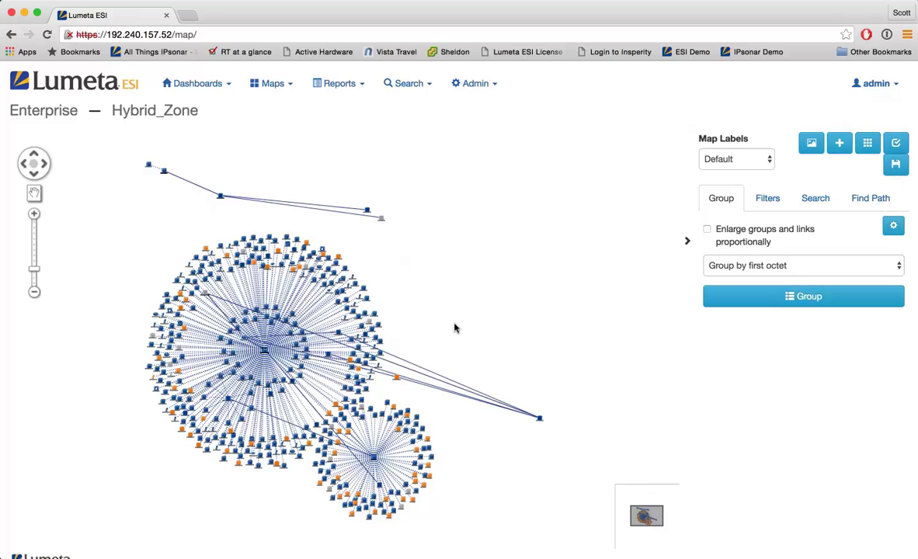
- Visit the Devices search page, then go to Search > Advanced Queries
click(407, 85)
click(403, 105)
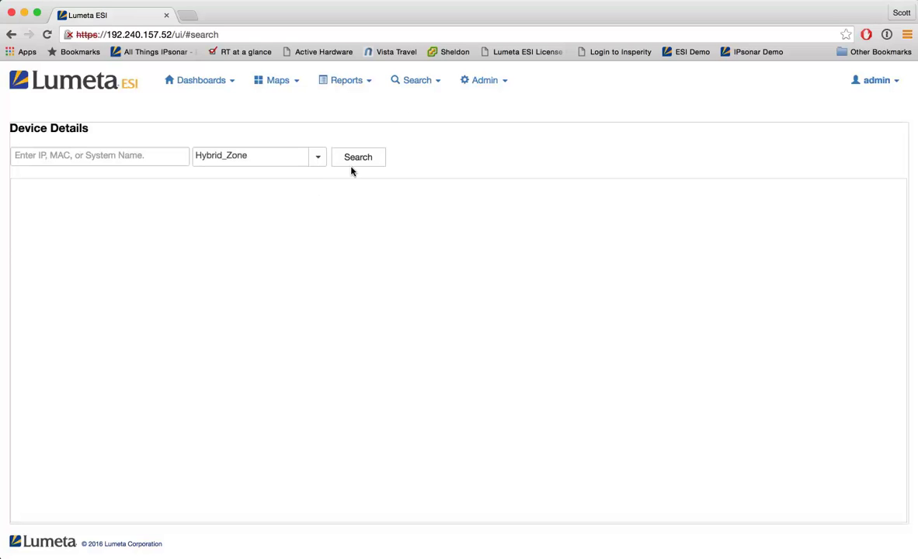
click(420, 83)
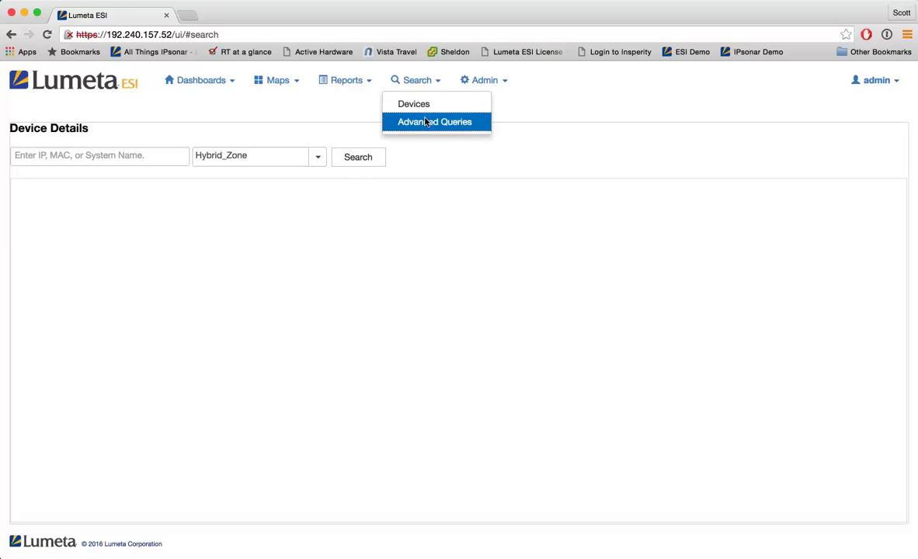
click(426, 122)
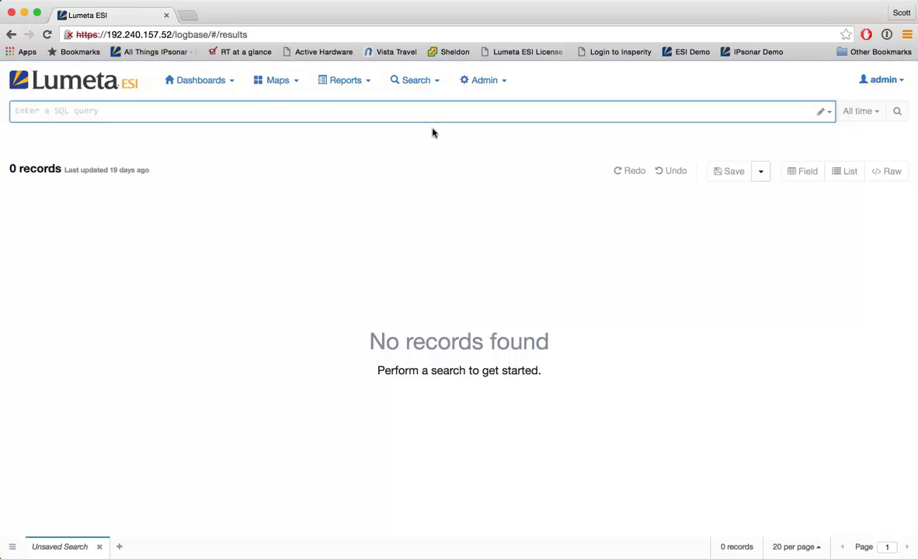
- Switch to the Query builder and choose the devicemodel data model
click(828, 113)
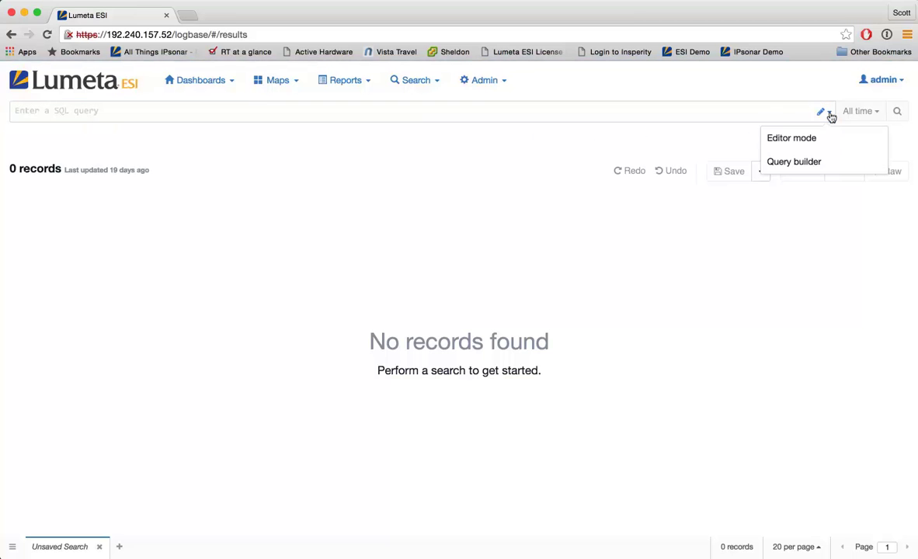
click(814, 164)
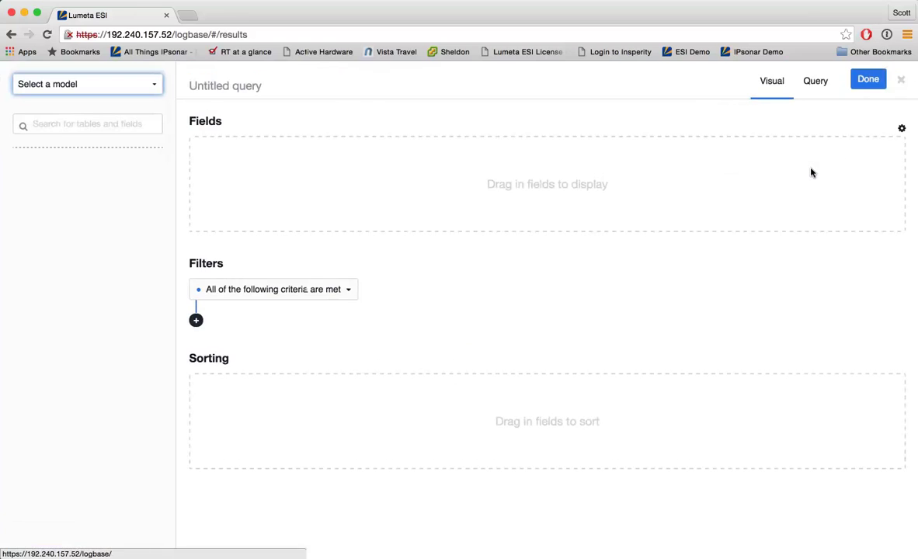
click(155, 87)
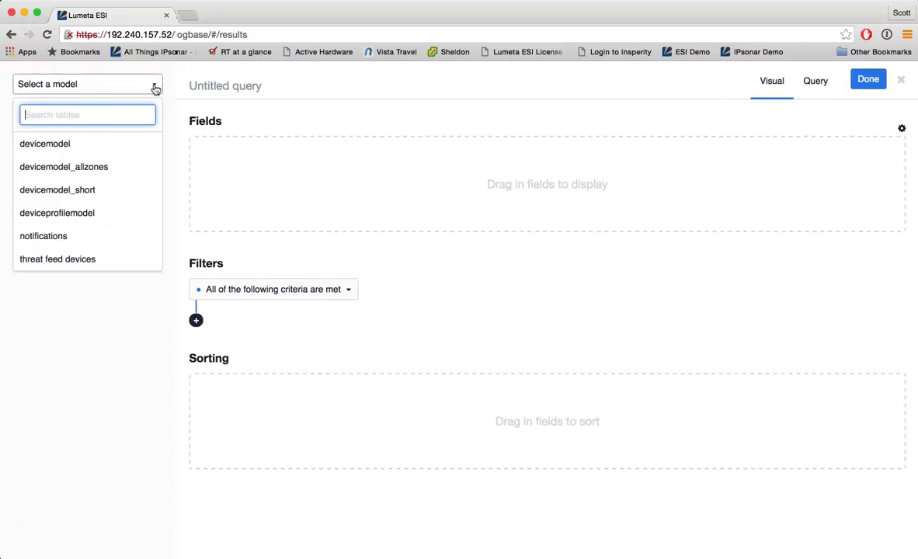
click(102, 143)
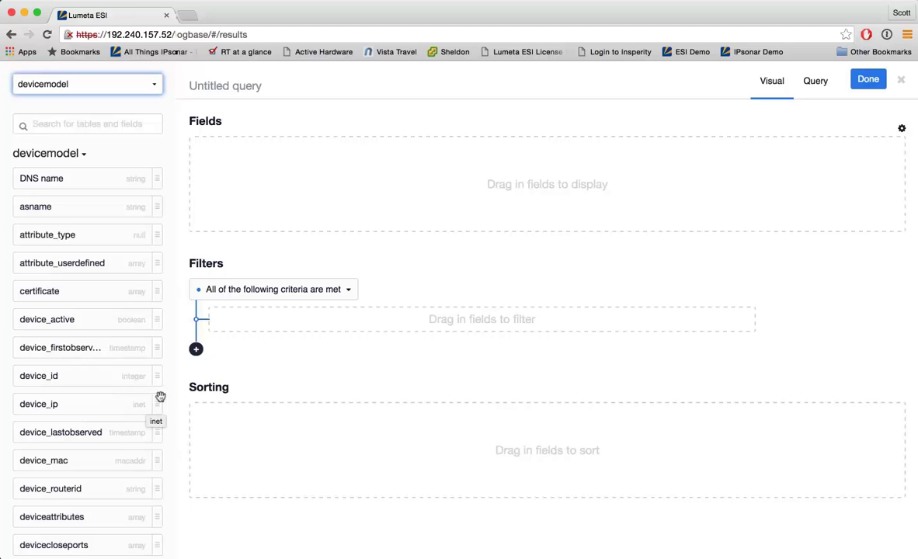
- Add device_ip and device_mac as fields and set filters to match any criterion
drag(156, 404, 379, 179)
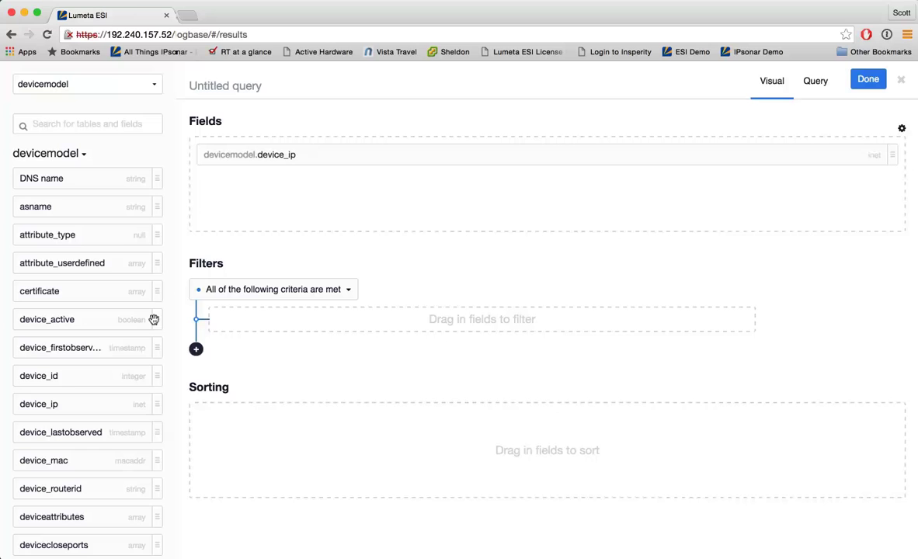
mouse_move(157, 460)
mouse_down()
mouse_move(359, 197)
mouse_move(350, 215)
mouse_up()
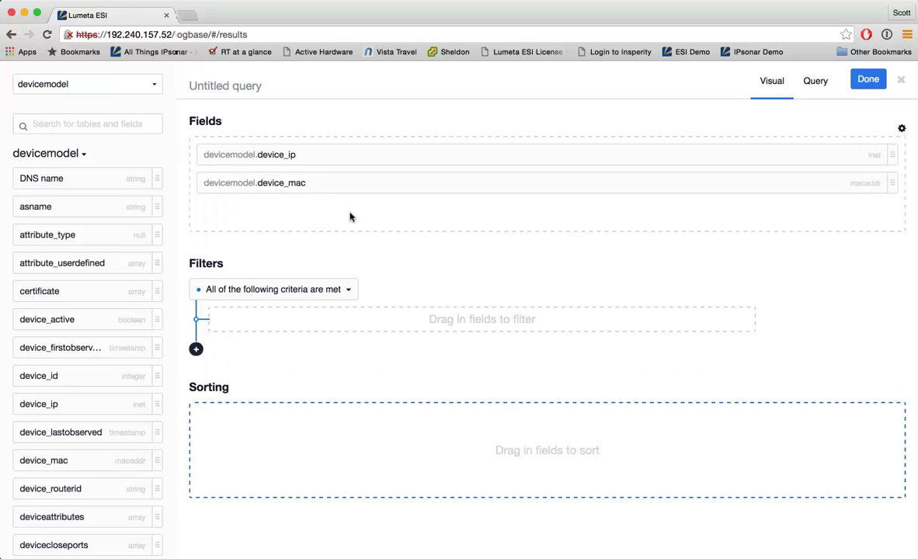
click(302, 295)
click(298, 338)
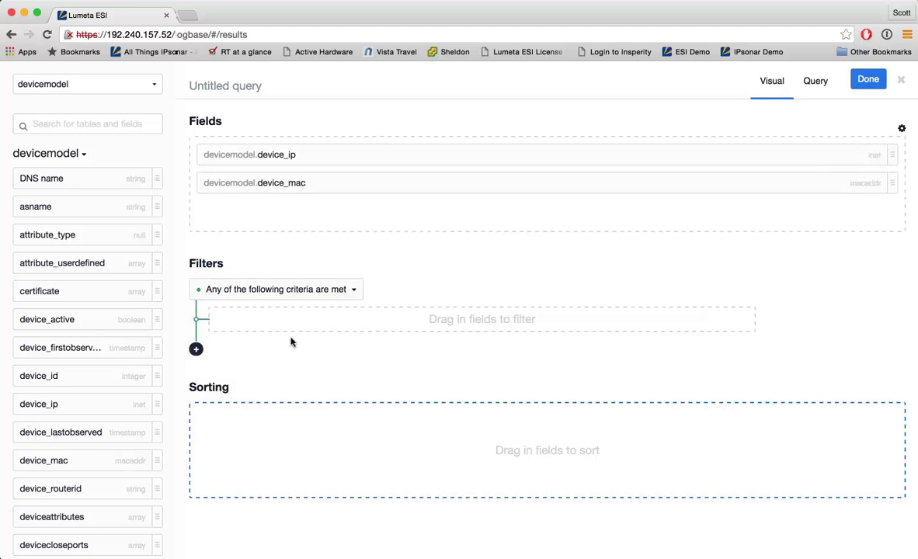
- Add a deviceopenports filter with operator 'is equal to' and view the generated SQL
scroll(90, 513, down, 3)
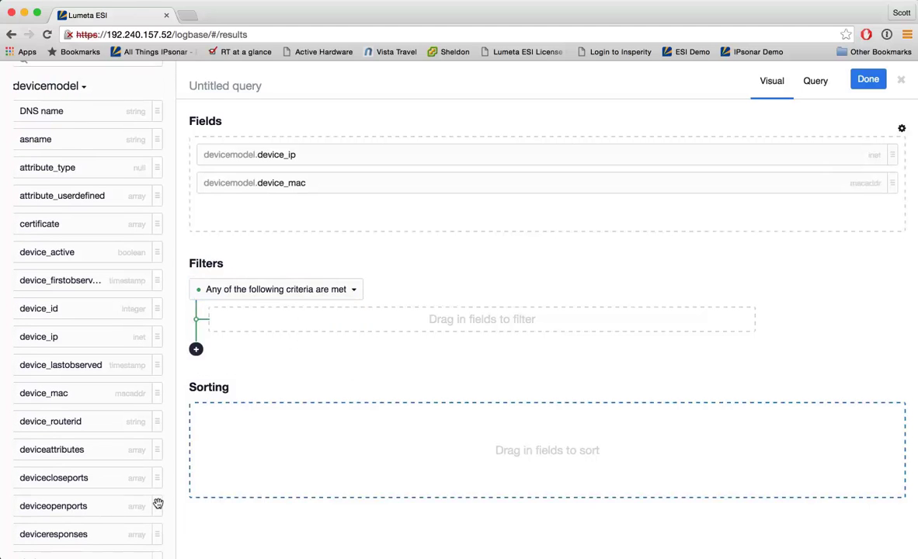
drag(158, 501, 389, 311)
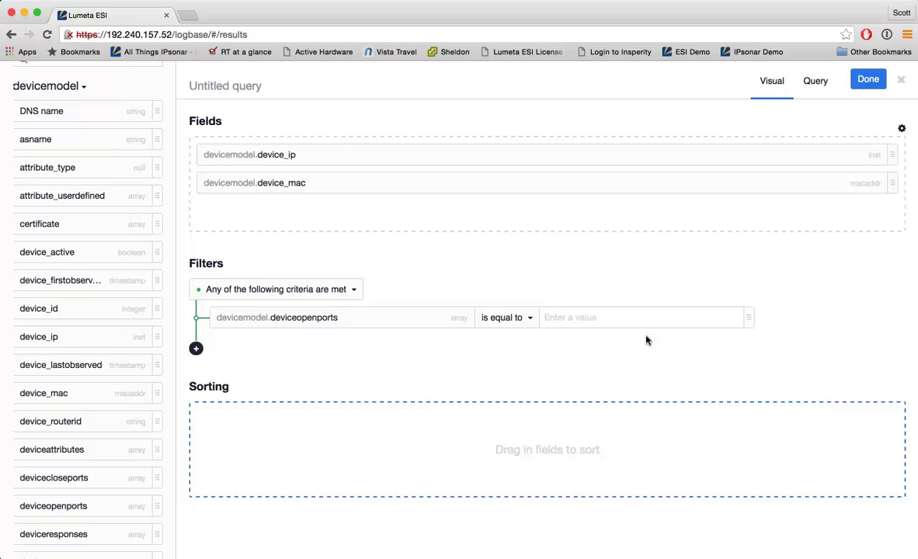
click(534, 322)
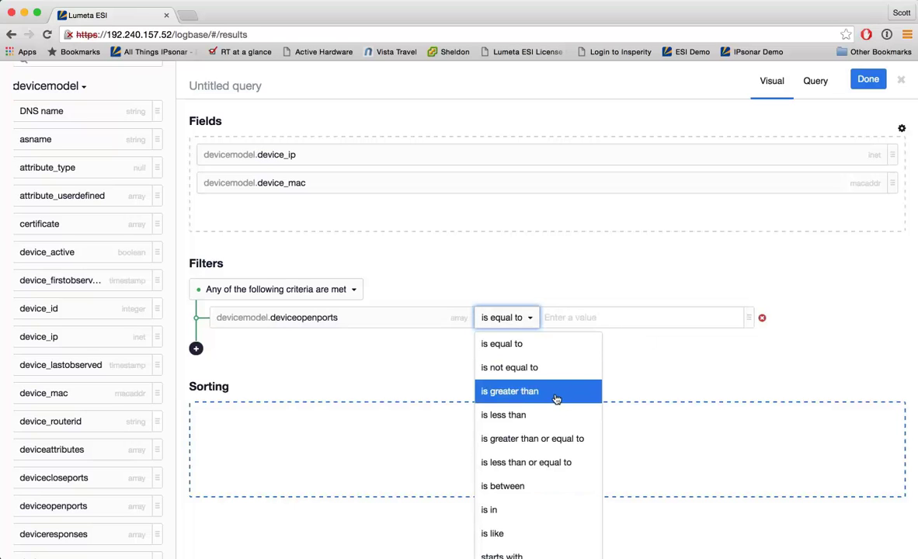
click(685, 379)
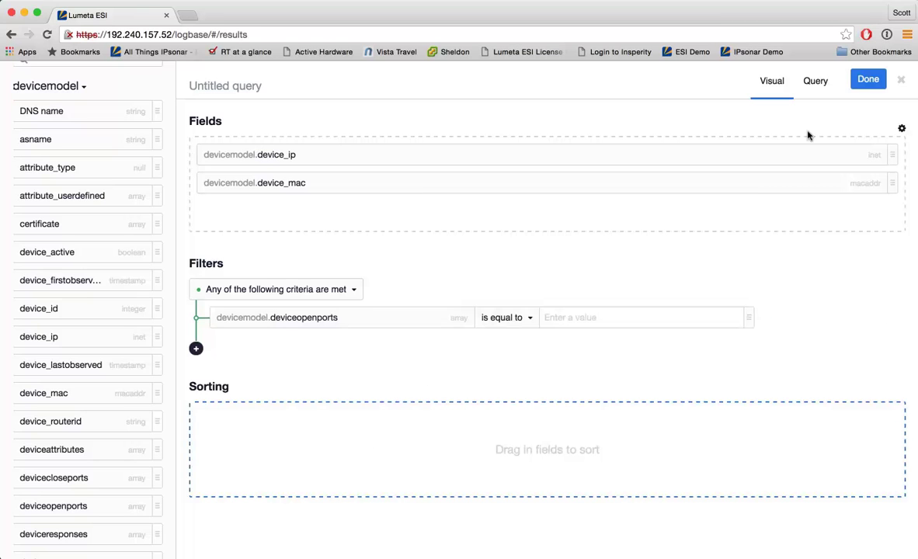
click(814, 86)
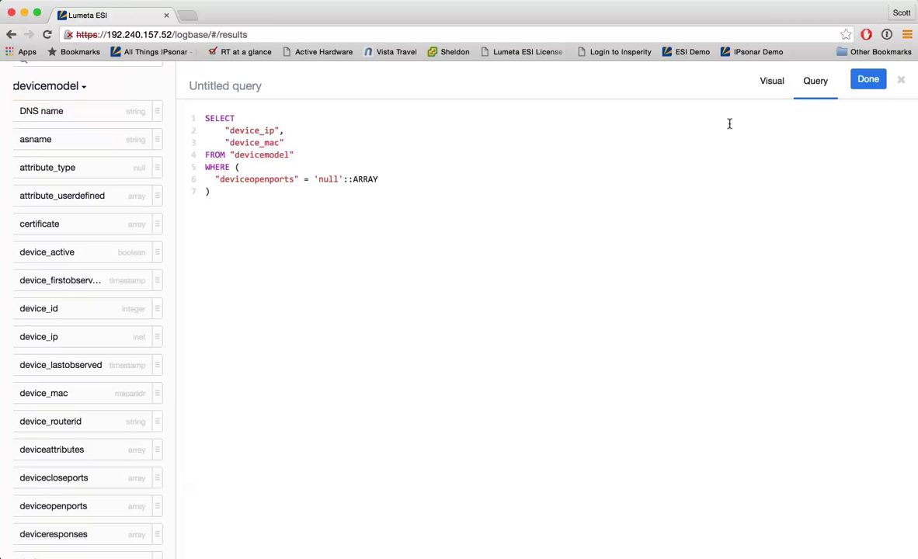
- Finish the query builder and load the generated devicemodel SQL into the advanced search editor
click(867, 79)
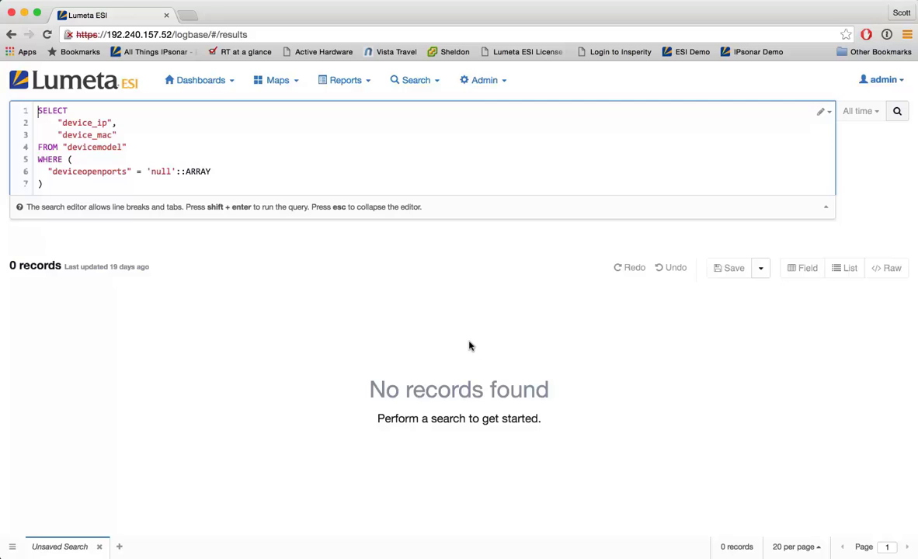
- Choose the Activity Dashboard from the Dashboards menu
click(211, 80)
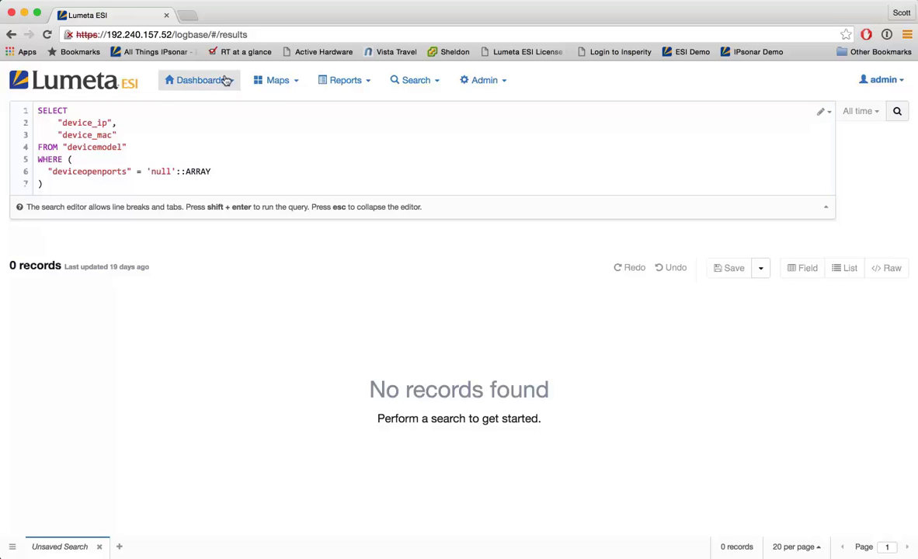
click(208, 109)
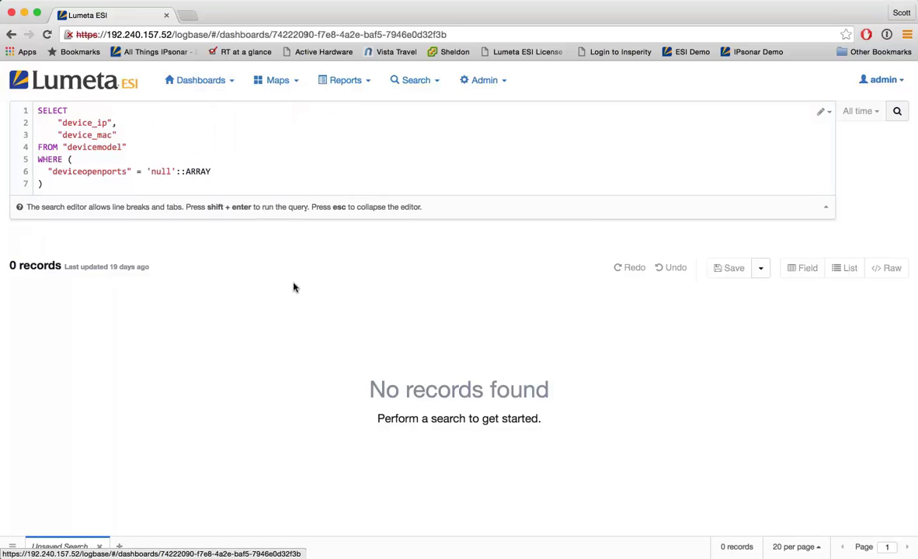